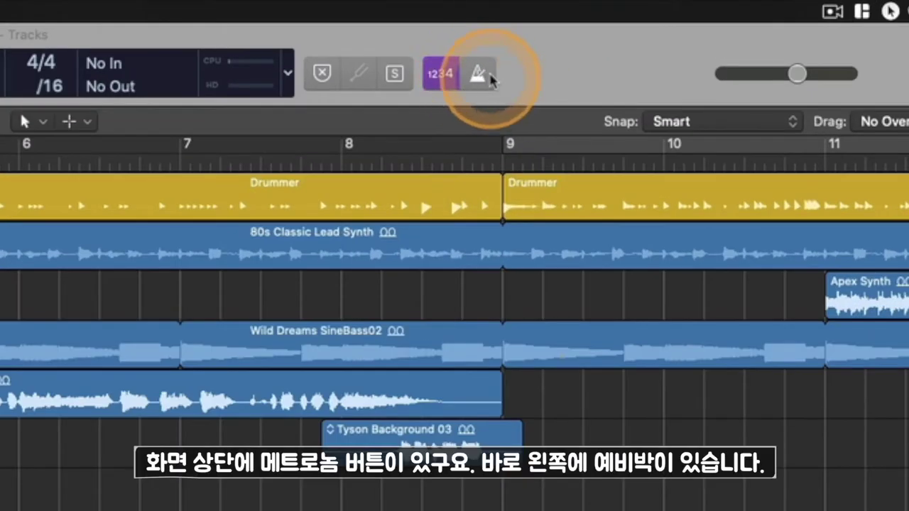
- Toggle the metronome click on and back off
{"action": "left_click", "coordinate": [474, 75]}
{"action": "left_click", "coordinate": [474, 74]}
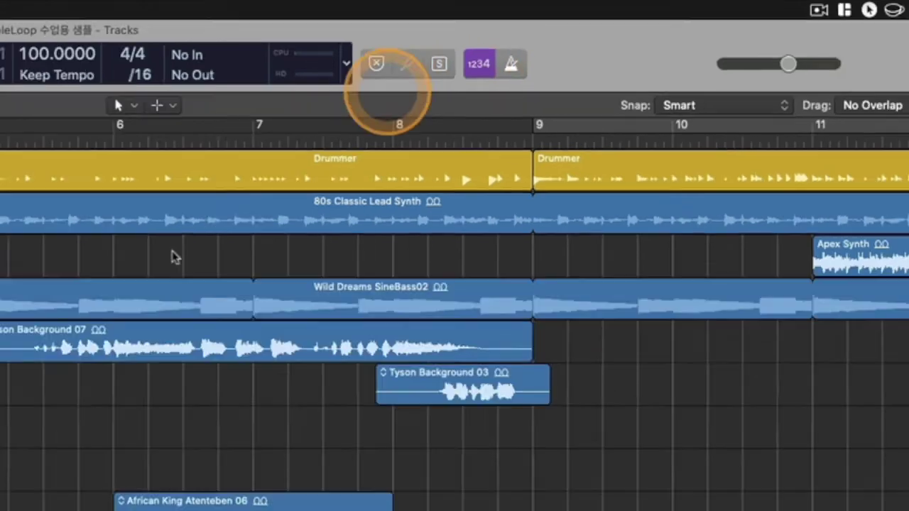
{"action": "left_click", "coordinate": [552, 238]}
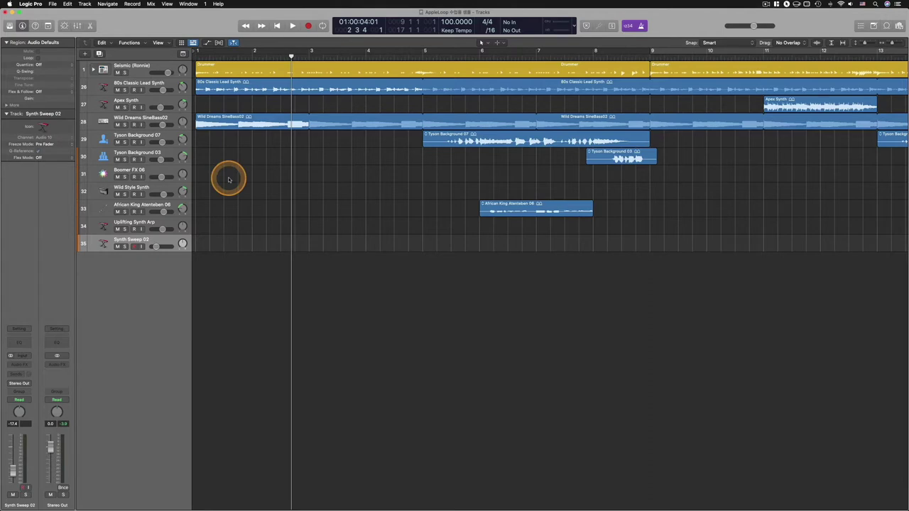
{"action": "left_click", "coordinate": [640, 26]}
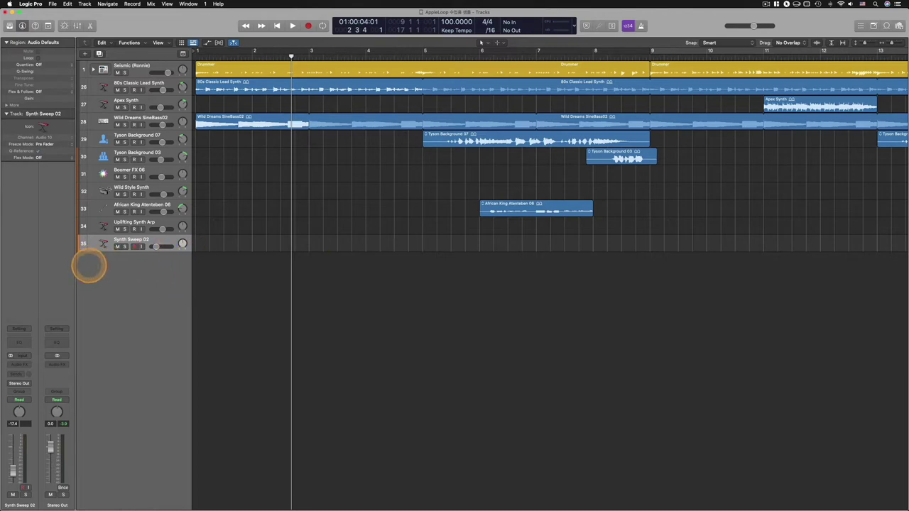
- Create one software instrument track that uses the mono Klopfgeist utility instrument
{"action": "left_click", "coordinate": [85, 54]}
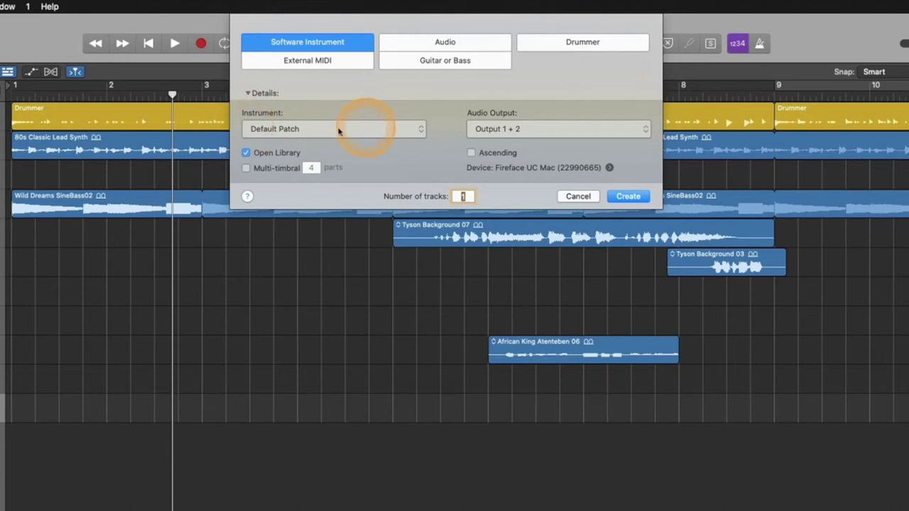
{"action": "left_click", "coordinate": [285, 129]}
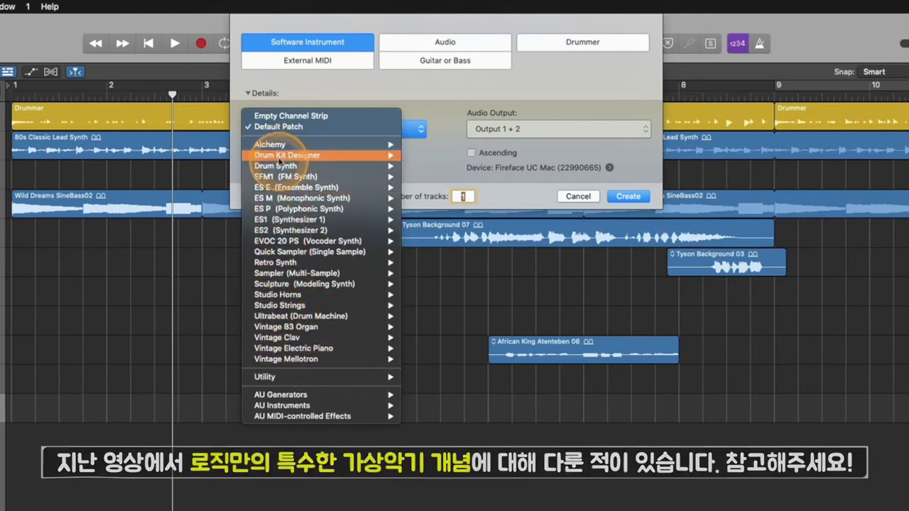
{"action": "mouse_move", "coordinate": [307, 360]}
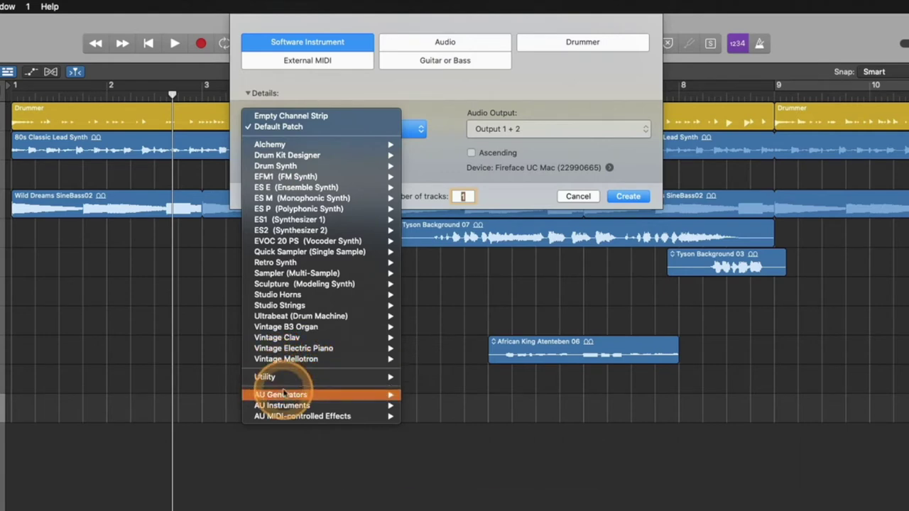
{"action": "mouse_move", "coordinate": [287, 380]}
{"action": "mouse_move", "coordinate": [421, 388]}
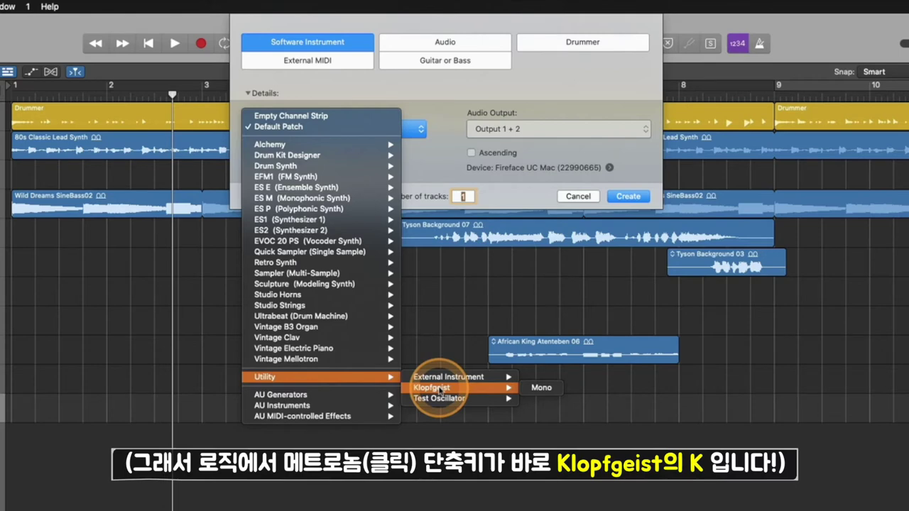
{"action": "left_click", "coordinate": [543, 389]}
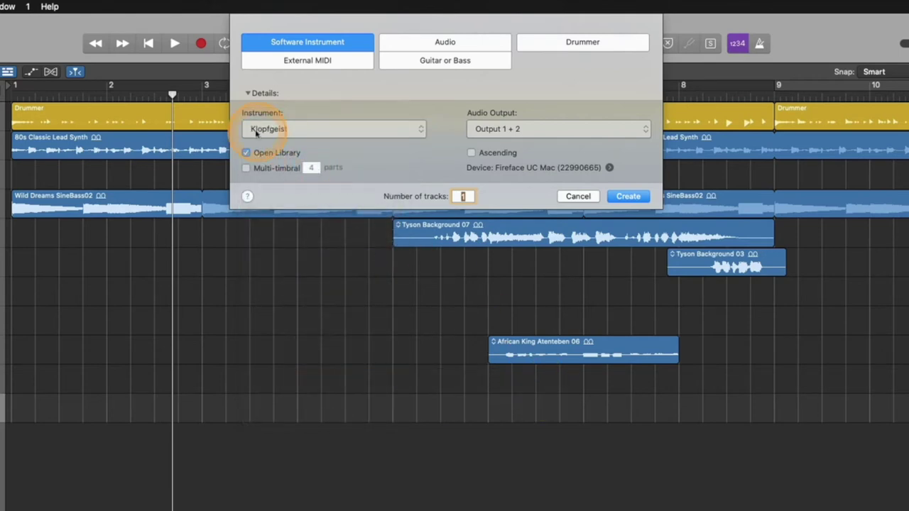
{"action": "left_click", "coordinate": [628, 196]}
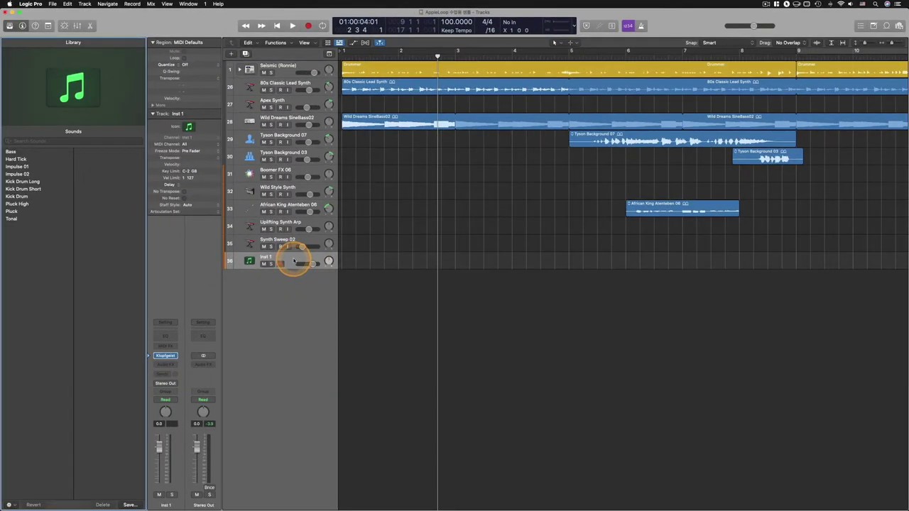
- Open the Klopfgeist plug-in on the new track and load its Impulse 02 preset
{"action": "left_click", "coordinate": [294, 261]}
{"action": "left_click_drag", "start_coordinate": [294, 261], "coordinate": [260, 267]}
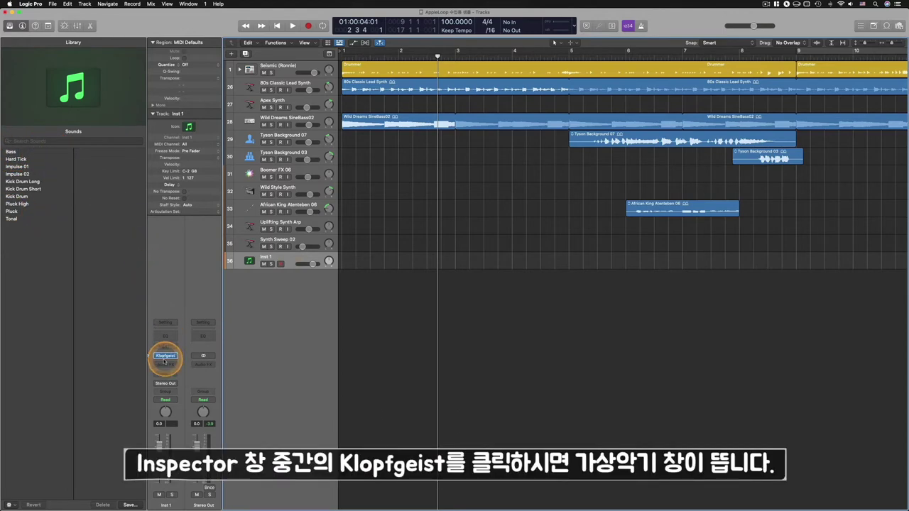
{"action": "left_click", "coordinate": [166, 358]}
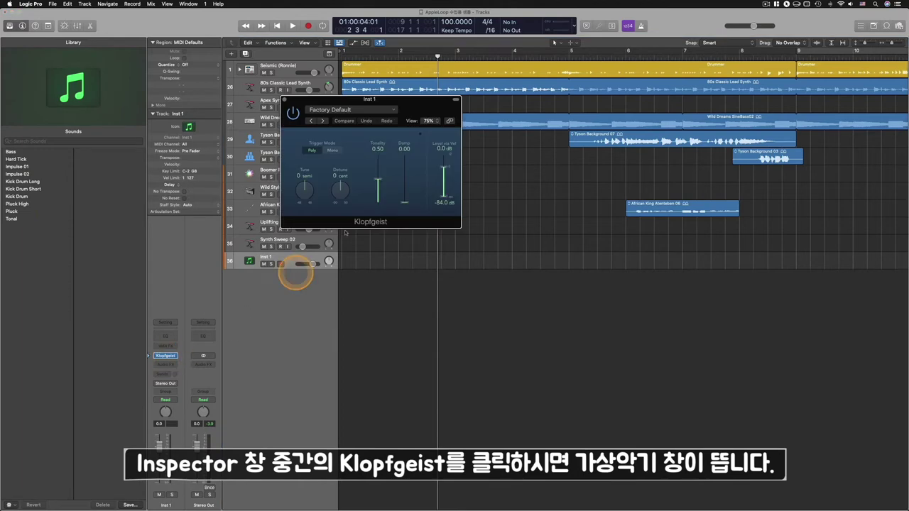
{"action": "left_click_drag", "start_coordinate": [373, 99], "coordinate": [376, 128]}
{"action": "left_click_drag", "start_coordinate": [370, 83], "coordinate": [371, 93]}
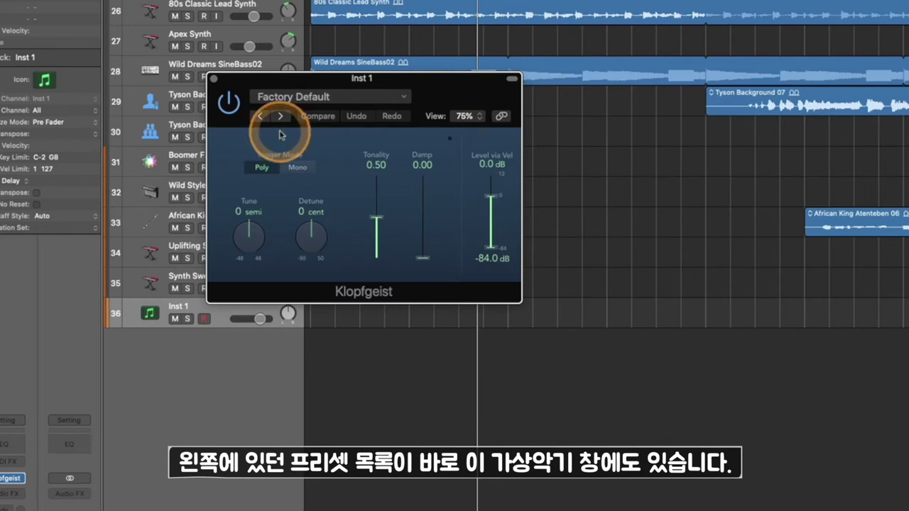
{"action": "left_click", "coordinate": [274, 96]}
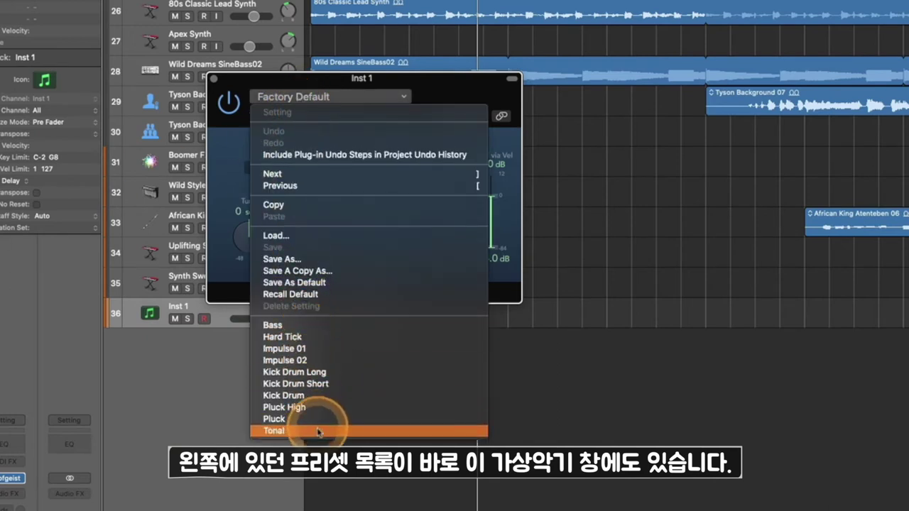
{"action": "left_click", "coordinate": [294, 362]}
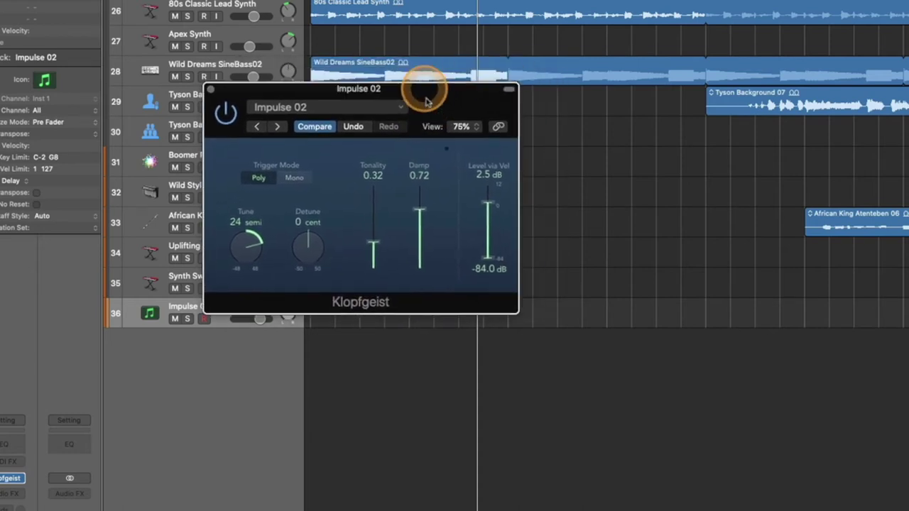
{"action": "left_click_drag", "start_coordinate": [426, 89], "coordinate": [430, 48]}
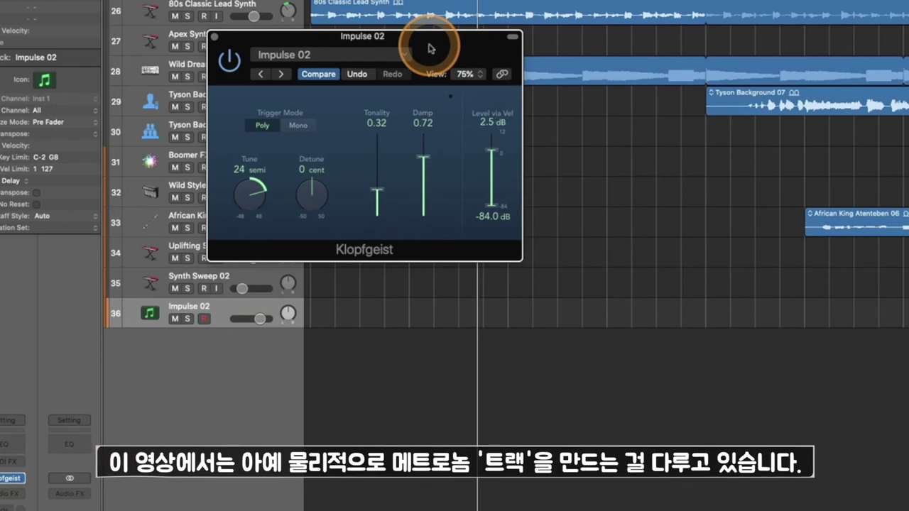
{"action": "mouse_move", "coordinate": [428, 48]}
{"action": "left_mouse_down"}
{"action": "mouse_move", "coordinate": [359, 37]}
{"action": "mouse_move", "coordinate": [419, 47]}
{"action": "left_mouse_up"}
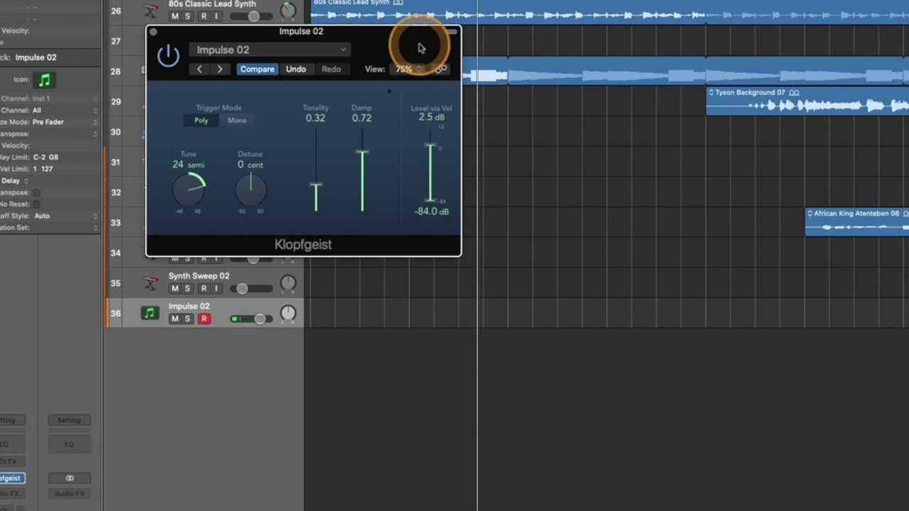
- Load the Tonal preset in Klopfgeist to compare its sound, and return to Impulse 02
{"action": "left_click", "coordinate": [301, 52]}
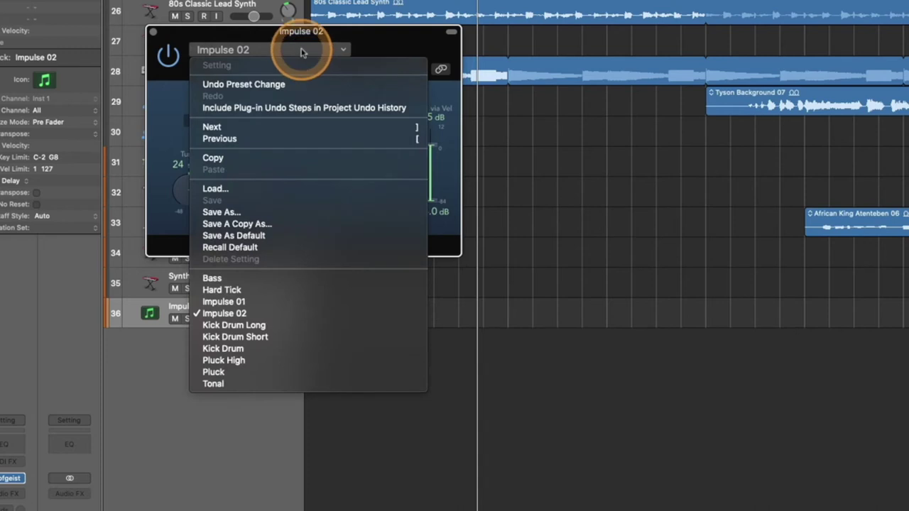
{"action": "left_click", "coordinate": [252, 383]}
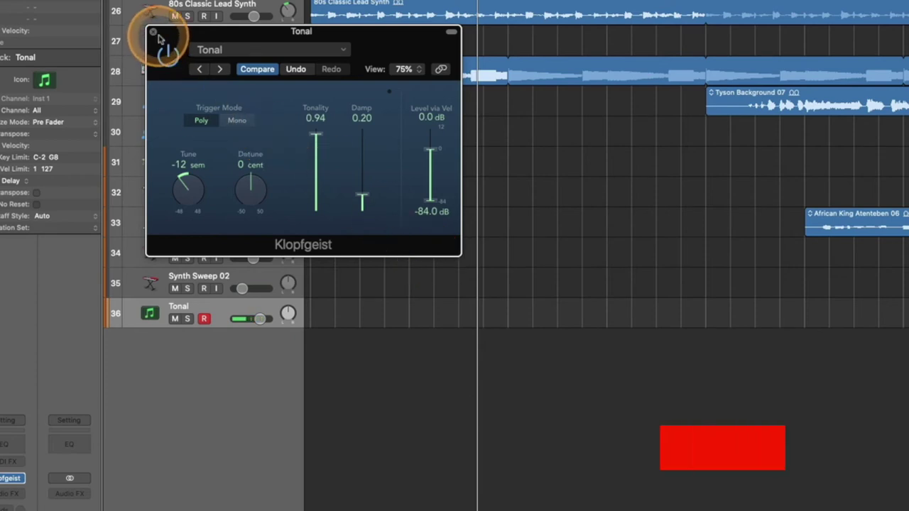
{"action": "left_click", "coordinate": [213, 48]}
{"action": "left_click", "coordinate": [264, 313]}
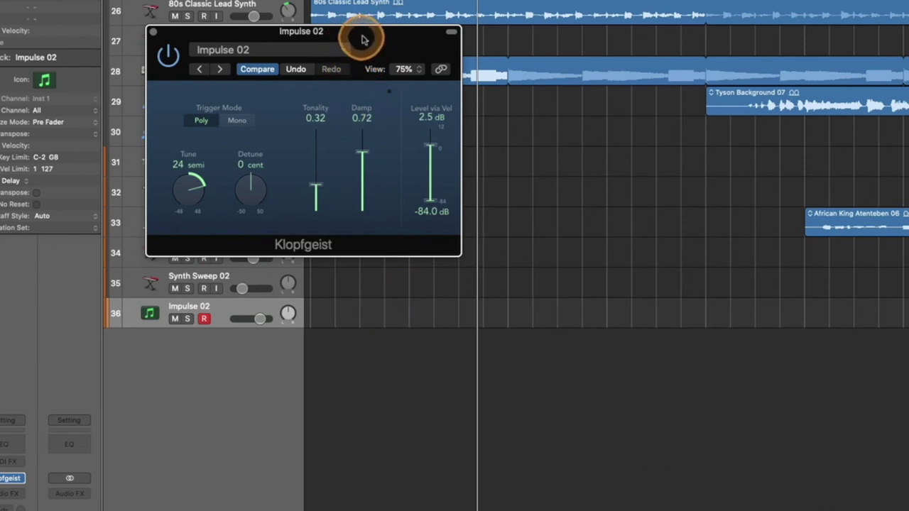
- Raise the upper Level via Vel value in Klopfgeist to 8.0 dB and close the plug-in window
{"action": "left_click_drag", "start_coordinate": [361, 36], "coordinate": [370, 33]}
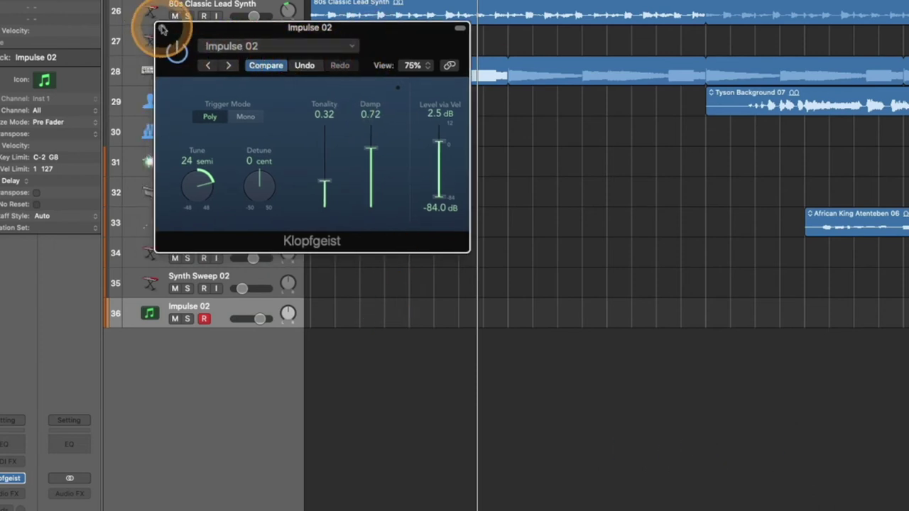
{"action": "left_click_drag", "start_coordinate": [440, 144], "coordinate": [440, 138]}
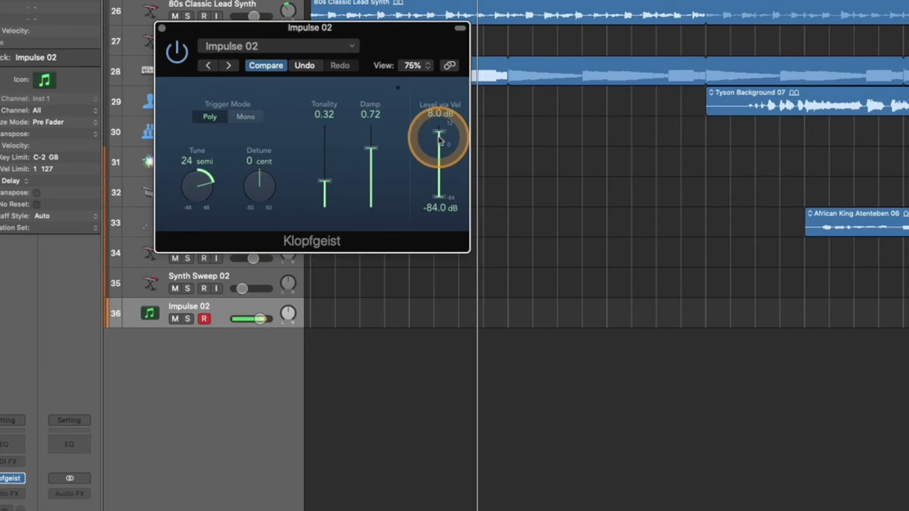
{"action": "left_click", "coordinate": [162, 29]}
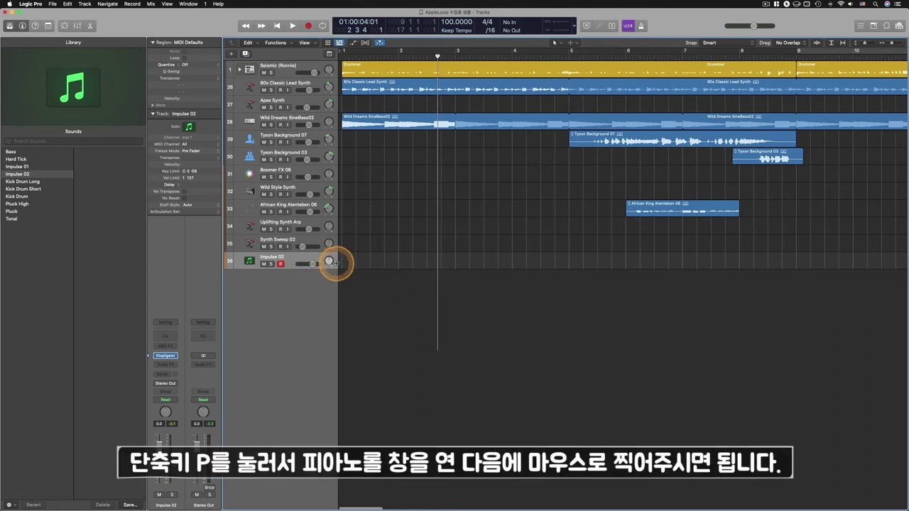
- In the Piano Roll, draw a one-bar click pattern with C3 on beat 1 and G2 on beats 2, 3 and 4
{"action": "key", "text": "p"}
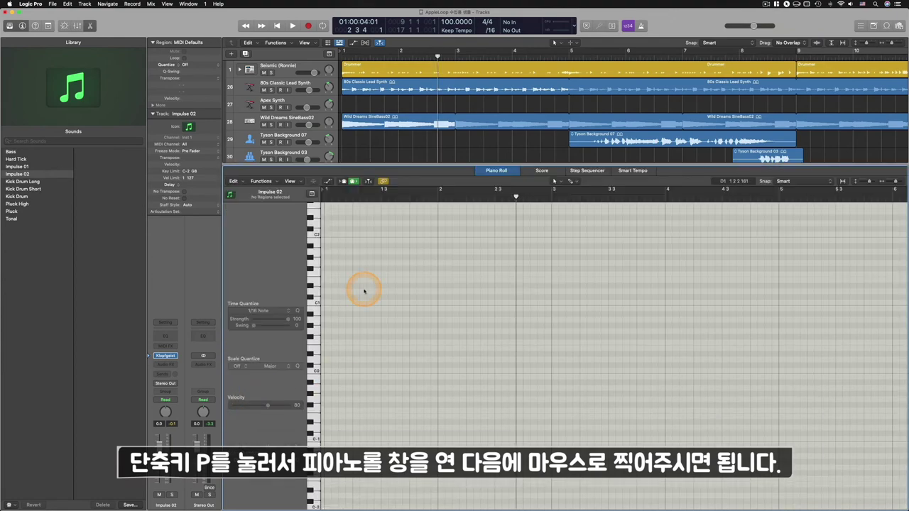
{"action": "scroll", "coordinate": [364, 291], "scroll_direction": "up", "scroll_amount": 5}
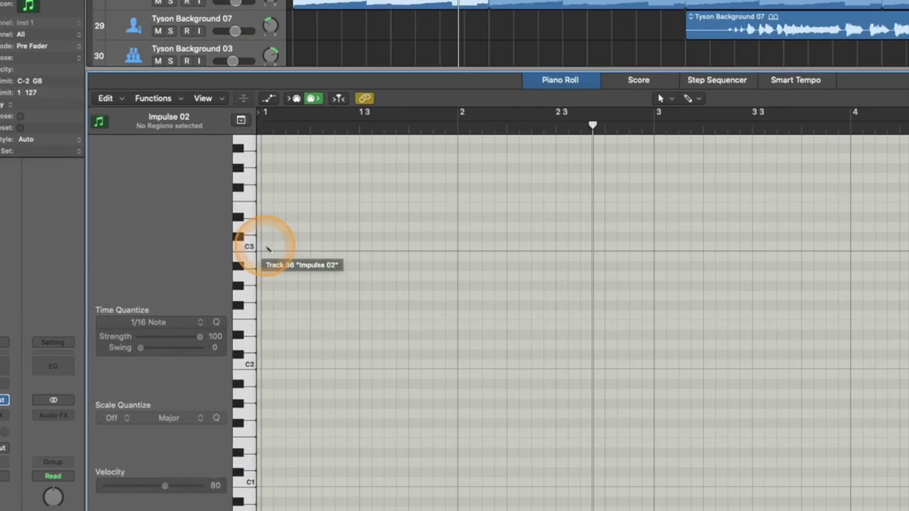
{"action": "left_click", "coordinate": [267, 247], "text": "super"}
{"action": "left_click", "coordinate": [316, 295], "text": "super"}
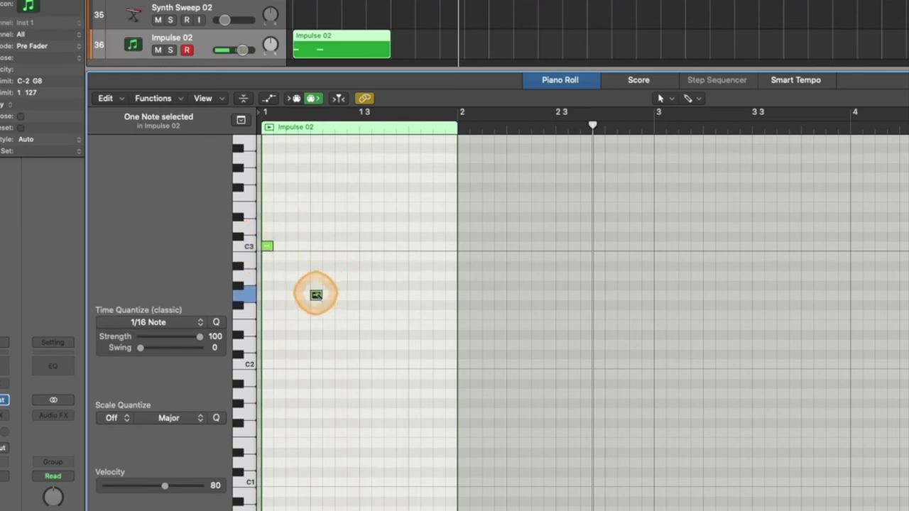
{"action": "left_click", "coordinate": [365, 295], "text": "super"}
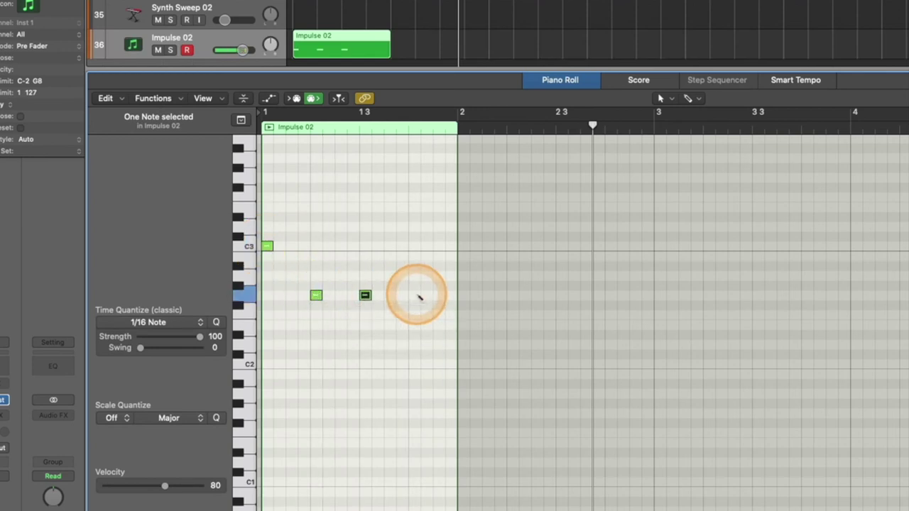
{"action": "left_click", "coordinate": [418, 296], "text": "super"}
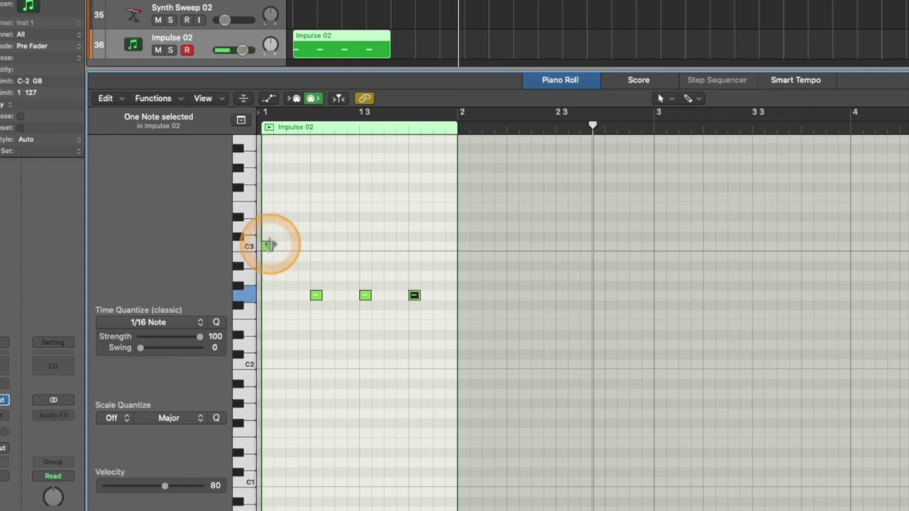
- Add G2 notes on the four offbeats of bar 1 and raise the beat 3 note to A2
{"action": "left_click", "coordinate": [292, 295]}
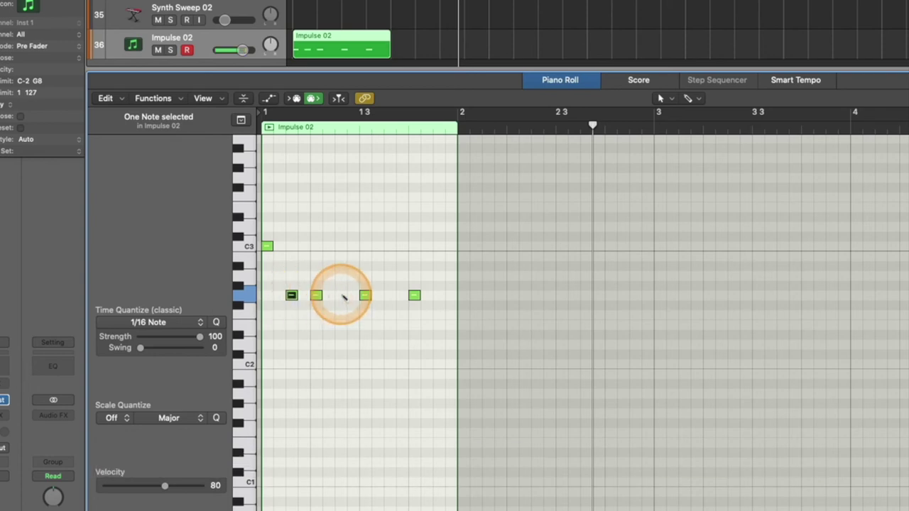
{"action": "left_click", "coordinate": [341, 295]}
{"action": "left_click_drag", "start_coordinate": [364, 295], "coordinate": [365, 276]}
{"action": "left_click", "coordinate": [414, 296]}
{"action": "left_click", "coordinate": [389, 296]}
{"action": "left_click", "coordinate": [439, 296]}
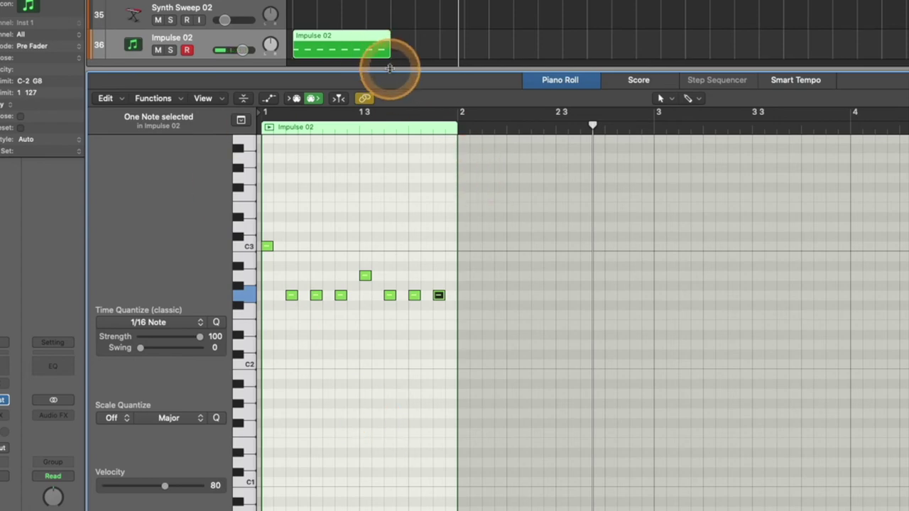
- Loop the one-bar click region along the arrangement and play it back with its track soloed
{"action": "left_click_drag", "start_coordinate": [389, 67], "coordinate": [892, 260]}
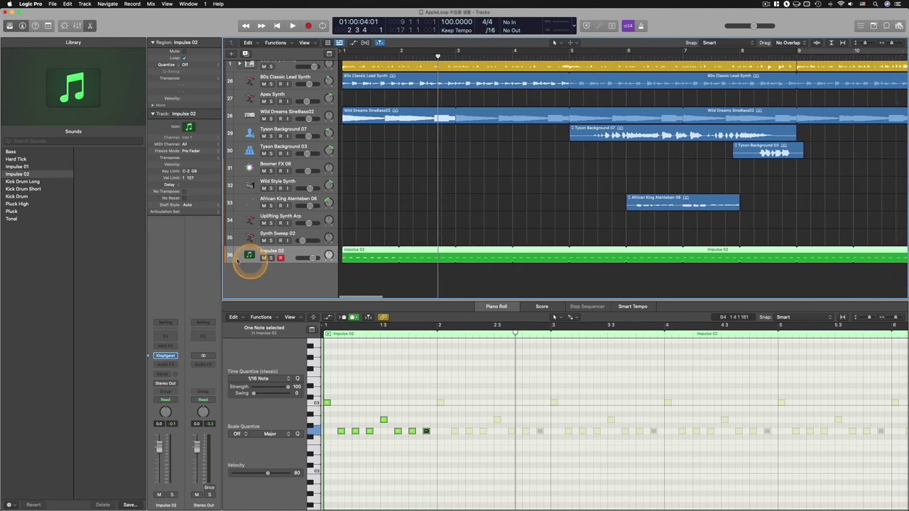
{"action": "left_click", "coordinate": [270, 258]}
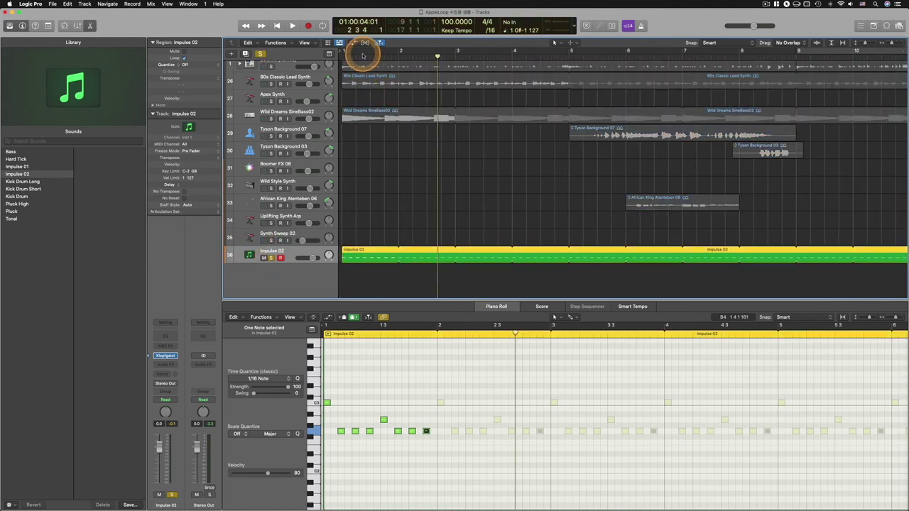
{"action": "left_click", "coordinate": [363, 56]}
{"action": "key", "text": "space"}
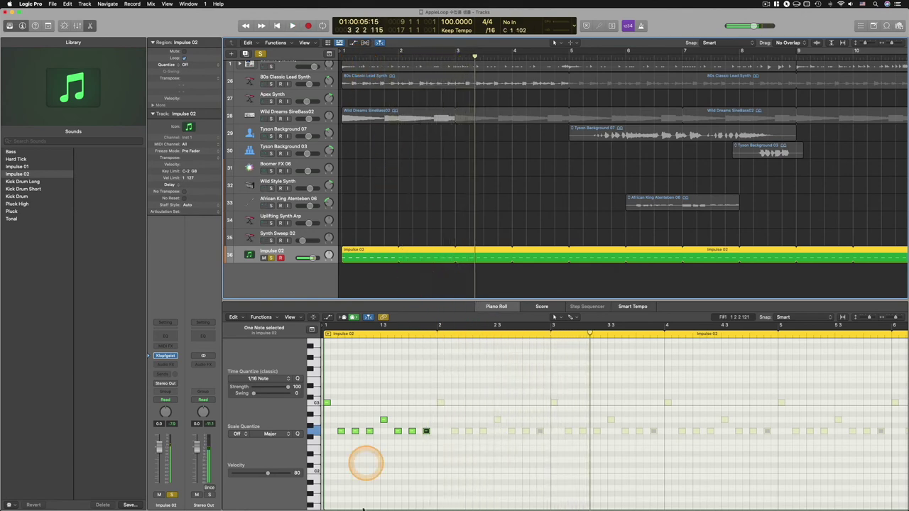
- Delete the four offbeat G2 notes from bar 1 so only the quarter-note clicks are left
{"action": "left_click", "coordinate": [342, 430]}
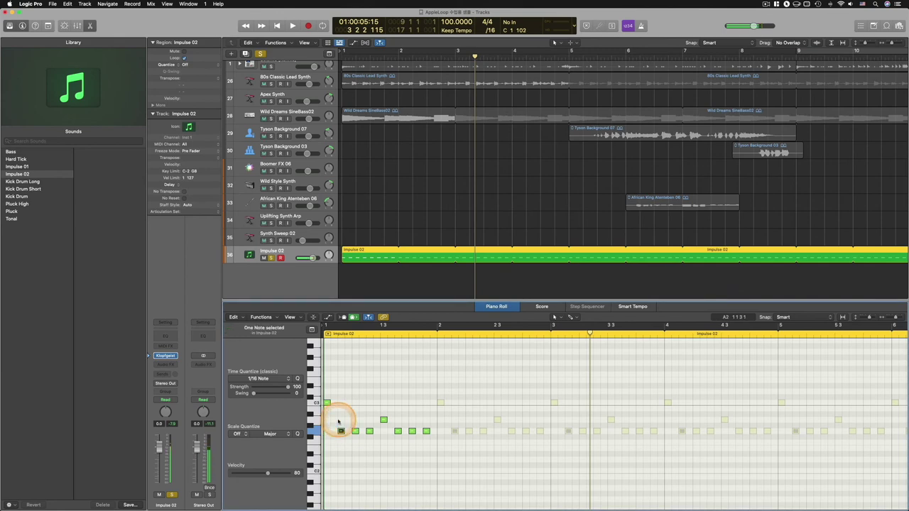
{"action": "key", "text": "Delete"}
{"action": "left_click", "coordinate": [369, 431]}
{"action": "key", "text": "Delete"}
{"action": "left_click", "coordinate": [398, 430]}
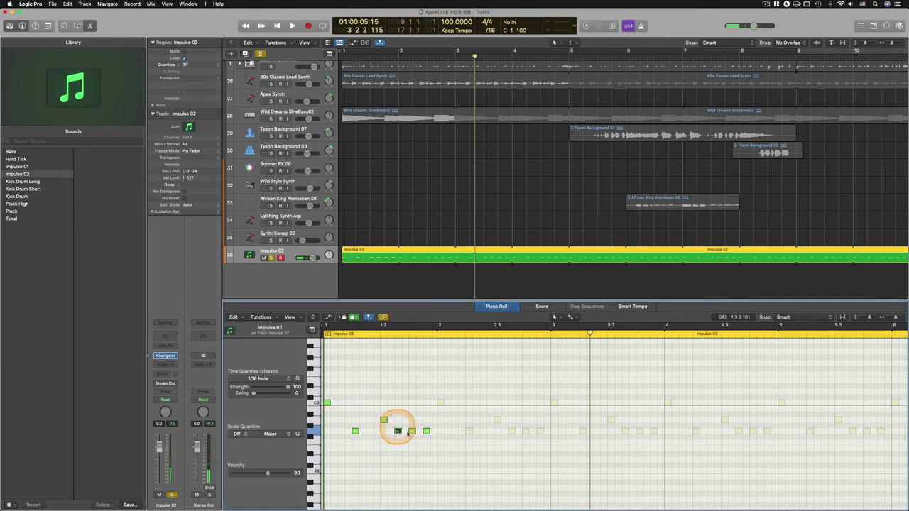
{"action": "key", "text": "Delete"}
{"action": "left_click", "coordinate": [426, 430]}
{"action": "key", "text": "Delete"}
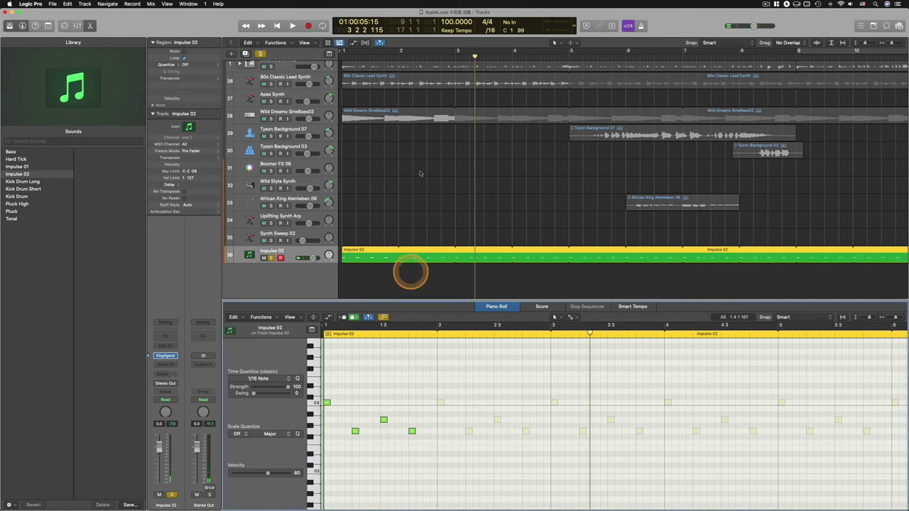
- Play the looped quarter-note click pattern from the start of bar 1, stop playback, and turn off solo on the Impulse 02 track
{"action": "left_click", "coordinate": [346, 54]}
{"action": "key", "text": "space"}
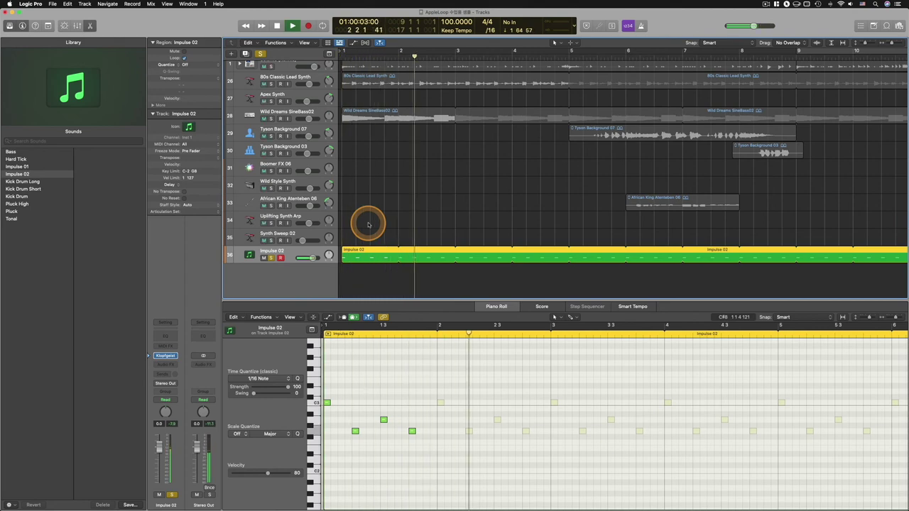
{"action": "key", "text": "space"}
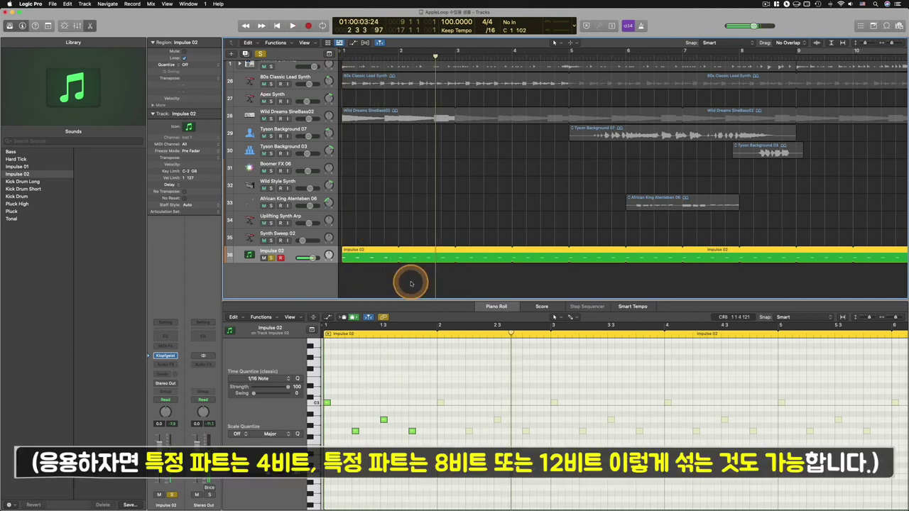
{"action": "left_click", "coordinate": [270, 258]}
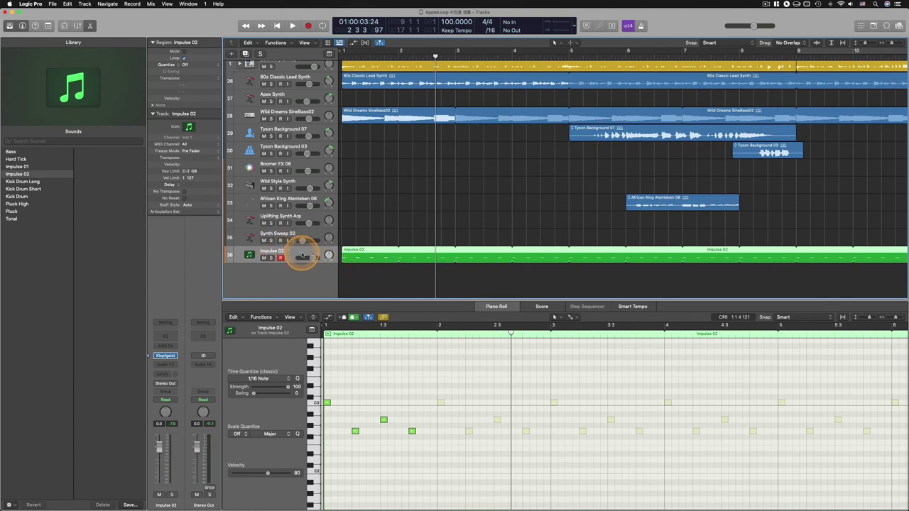
{"action": "left_click", "coordinate": [574, 56]}
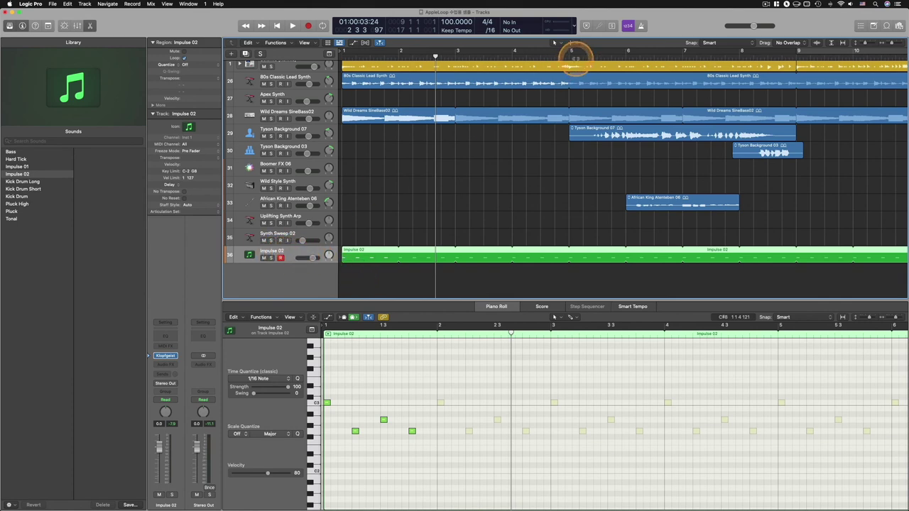
{"action": "left_click", "coordinate": [326, 255]}
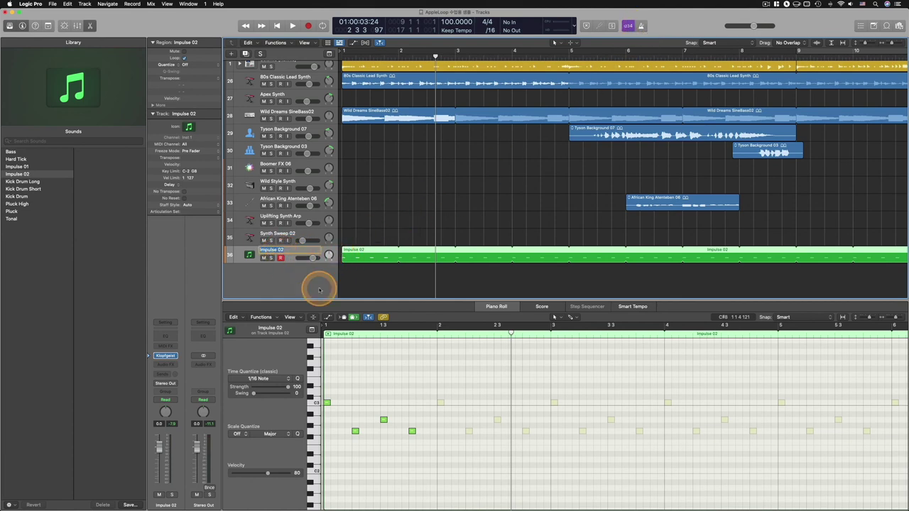
{"action": "left_click", "coordinate": [658, 277]}
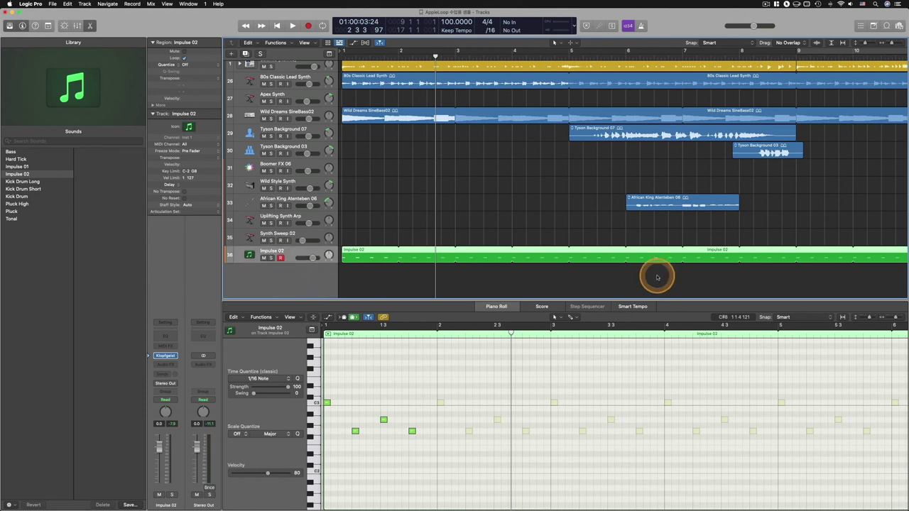
{"action": "left_click", "coordinate": [310, 281]}
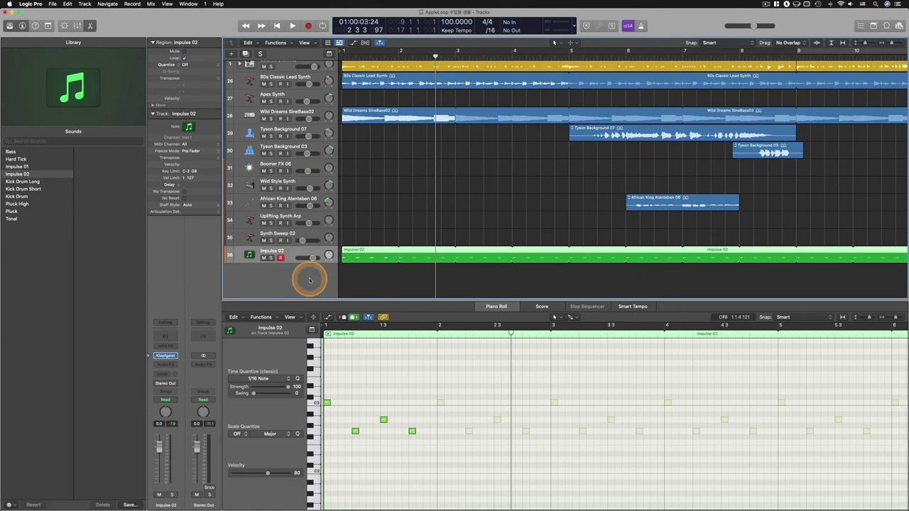